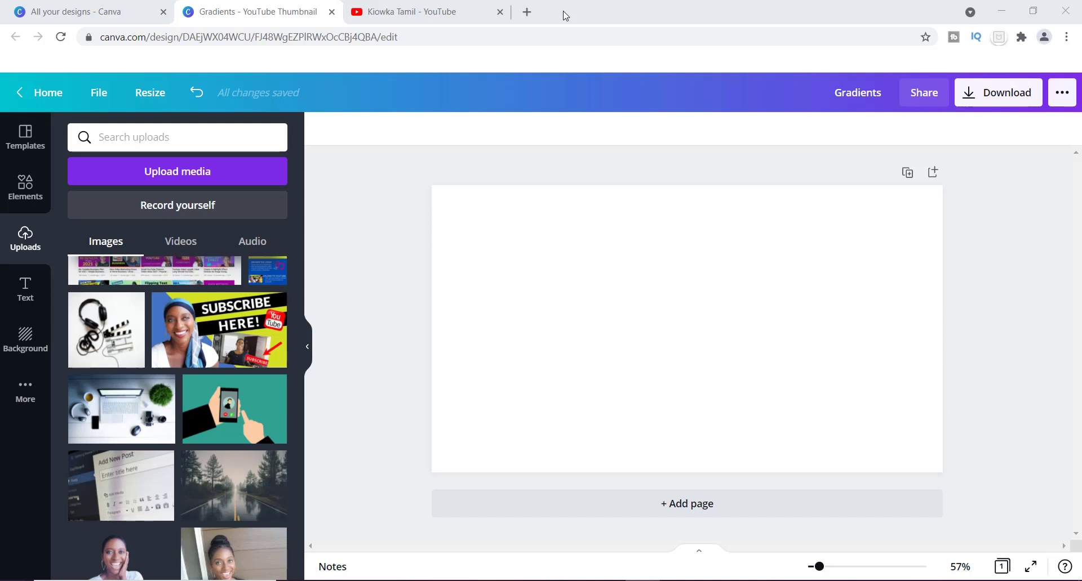
Switch from the blank Gradients design to the YouTube channel's videos page
{"action": "left_click", "coordinate": [458, 13]}
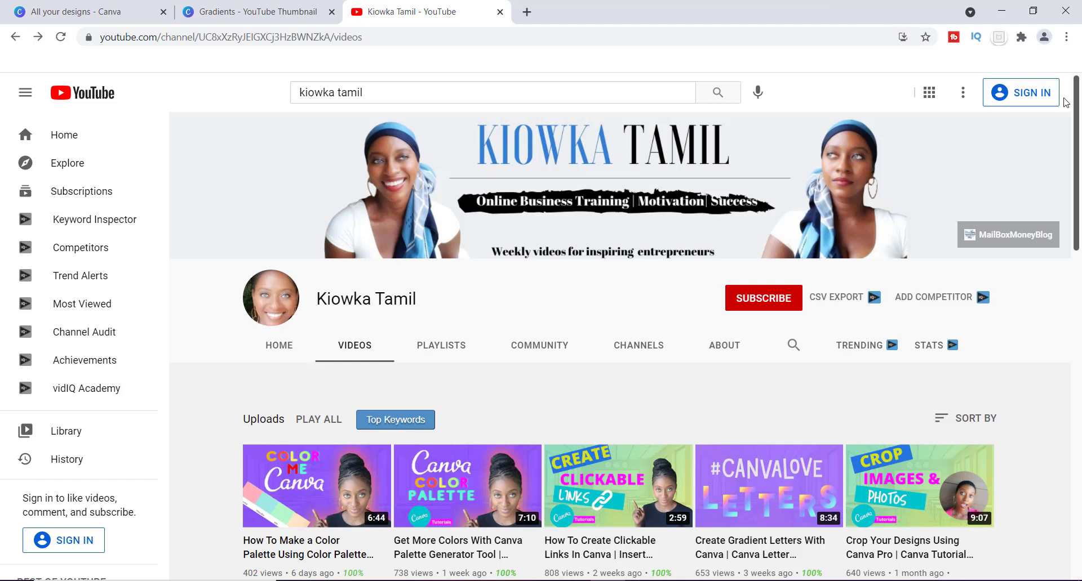
Scroll through the channel's video list, then go back to the Canva 'Gradients' design
{"action": "left_click_drag", "start_coordinate": [1076, 106], "coordinate": [1080, 343]}
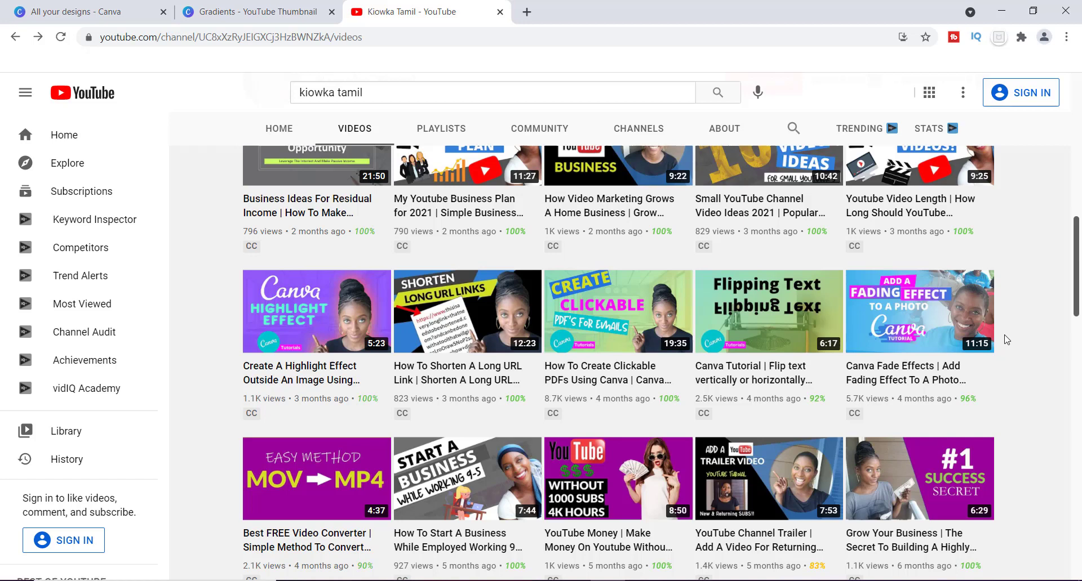
{"action": "left_click", "coordinate": [341, 6]}
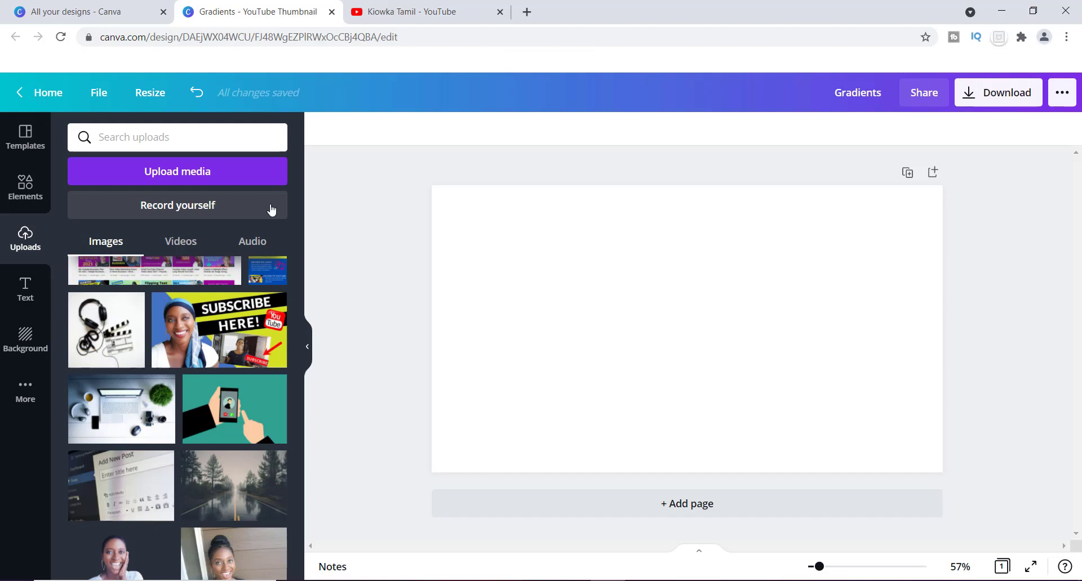
Search Canva's Elements library for 'gradients'
{"action": "left_click", "coordinate": [28, 195]}
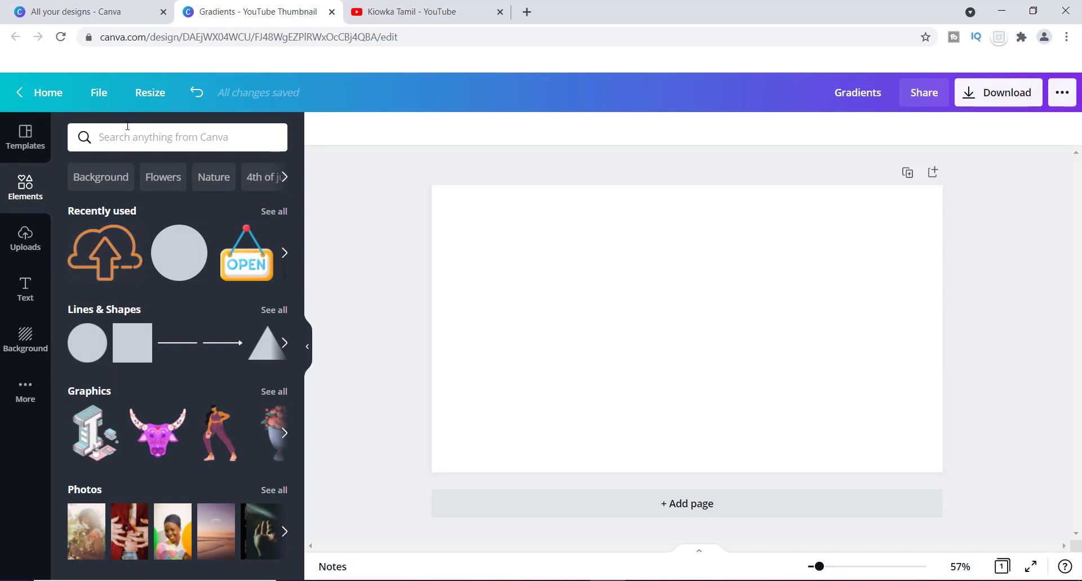
{"action": "left_click", "coordinate": [111, 139]}
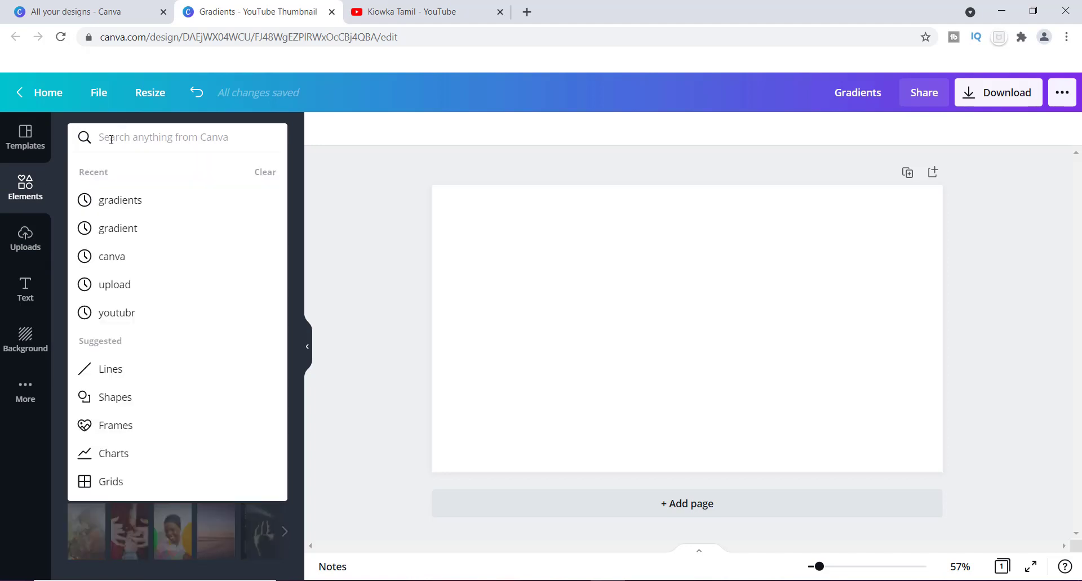
{"action": "type", "text": "gradie"}
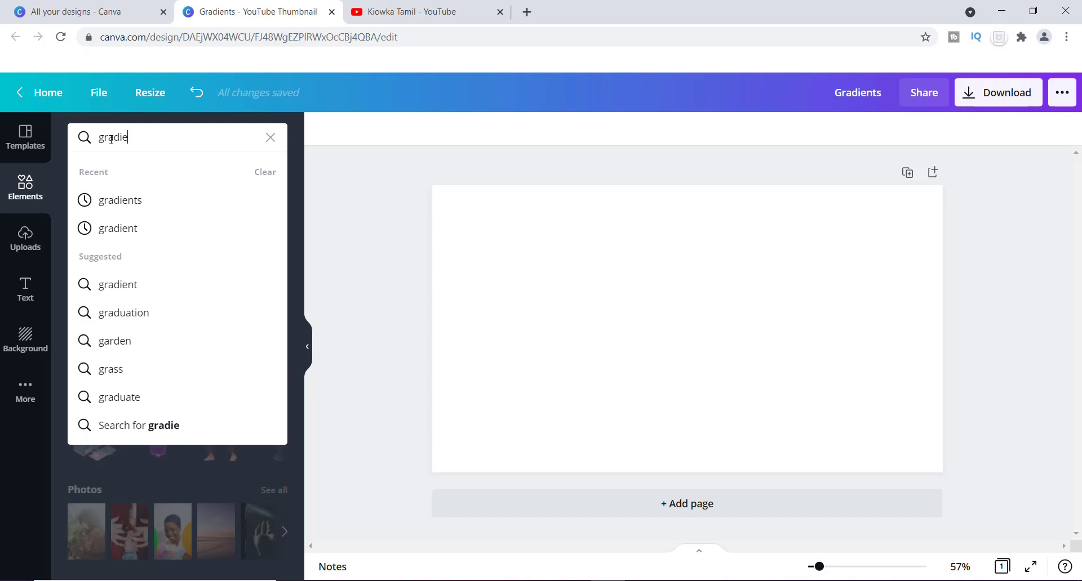
{"action": "type", "text": "nts"}
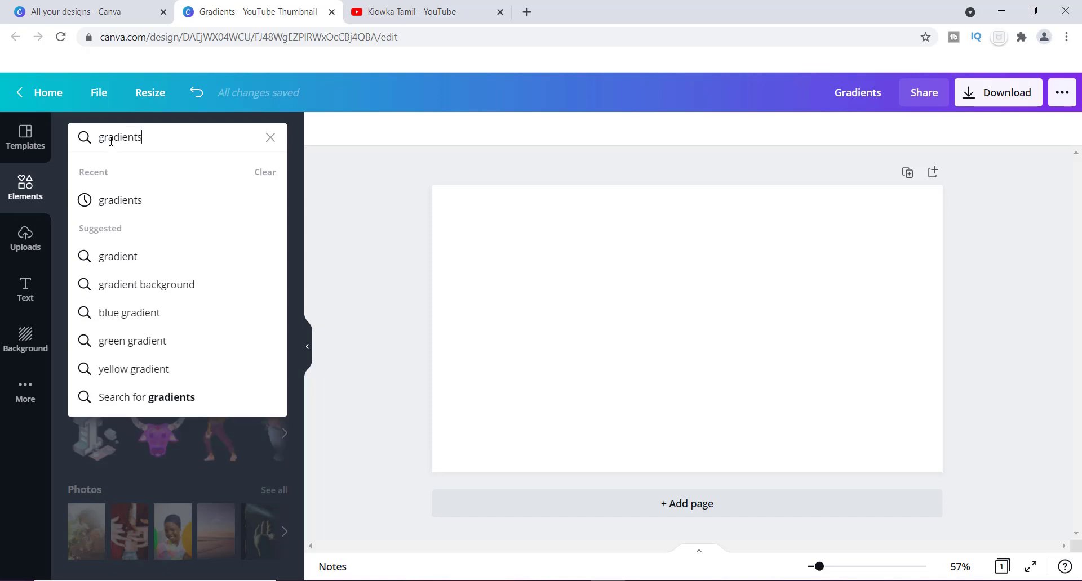
{"action": "left_click", "coordinate": [100, 204]}
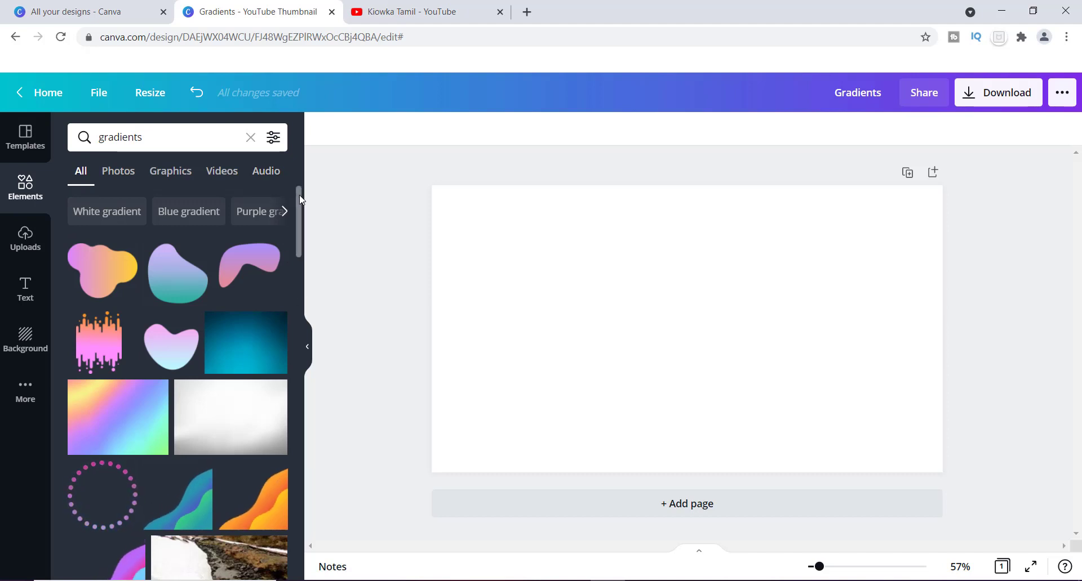
{"action": "left_click_drag", "start_coordinate": [300, 200], "coordinate": [325, 366]}
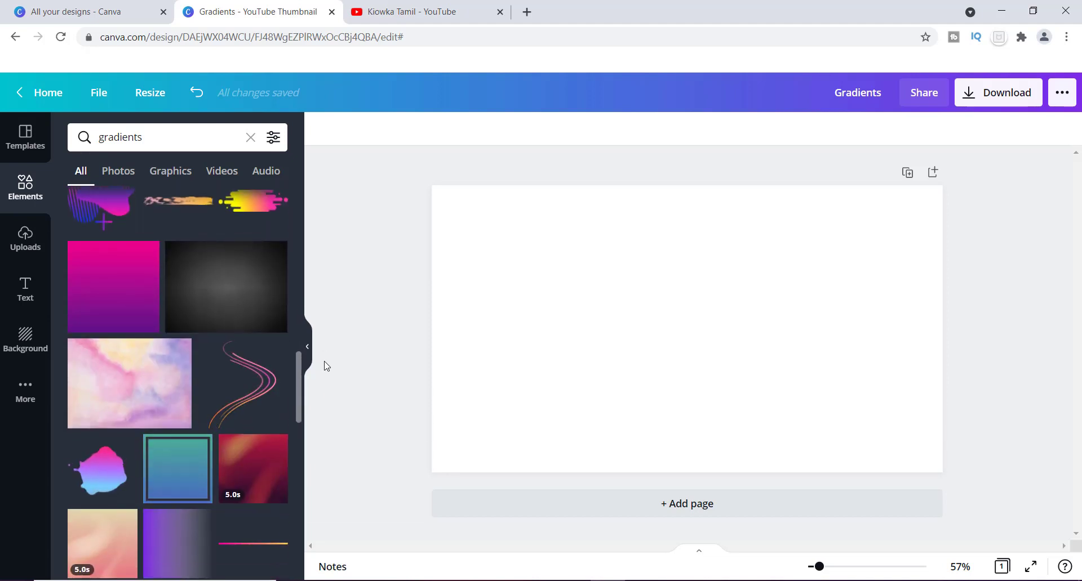
{"action": "mouse_move", "coordinate": [326, 367]}
{"action": "left_mouse_down"}
{"action": "mouse_move", "coordinate": [333, 231]}
{"action": "mouse_move", "coordinate": [314, 215]}
{"action": "mouse_move", "coordinate": [304, 413]}
{"action": "mouse_move", "coordinate": [299, 392]}
{"action": "left_mouse_up"}
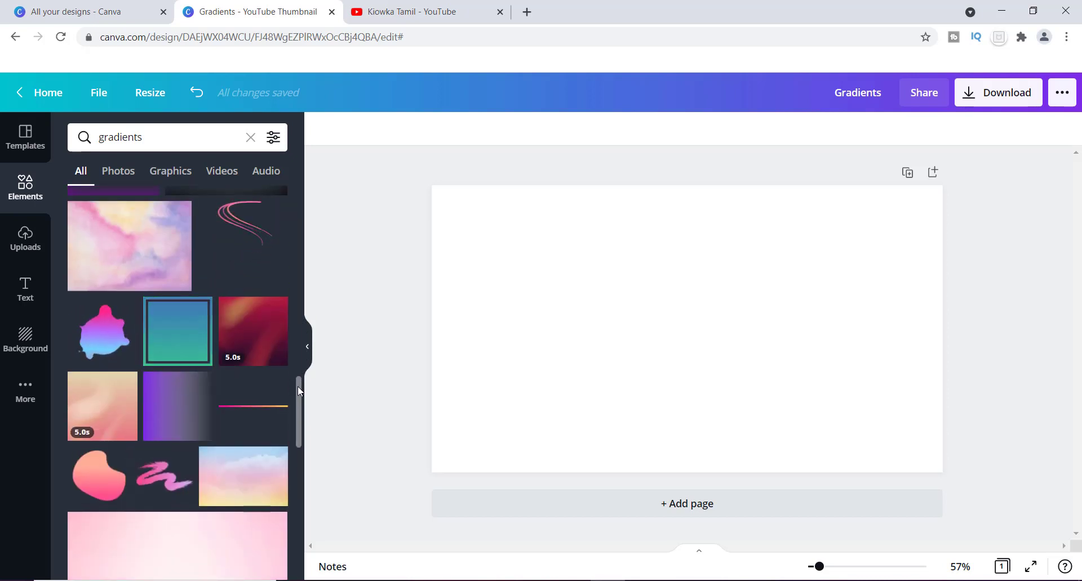
{"action": "mouse_move", "coordinate": [174, 415]}
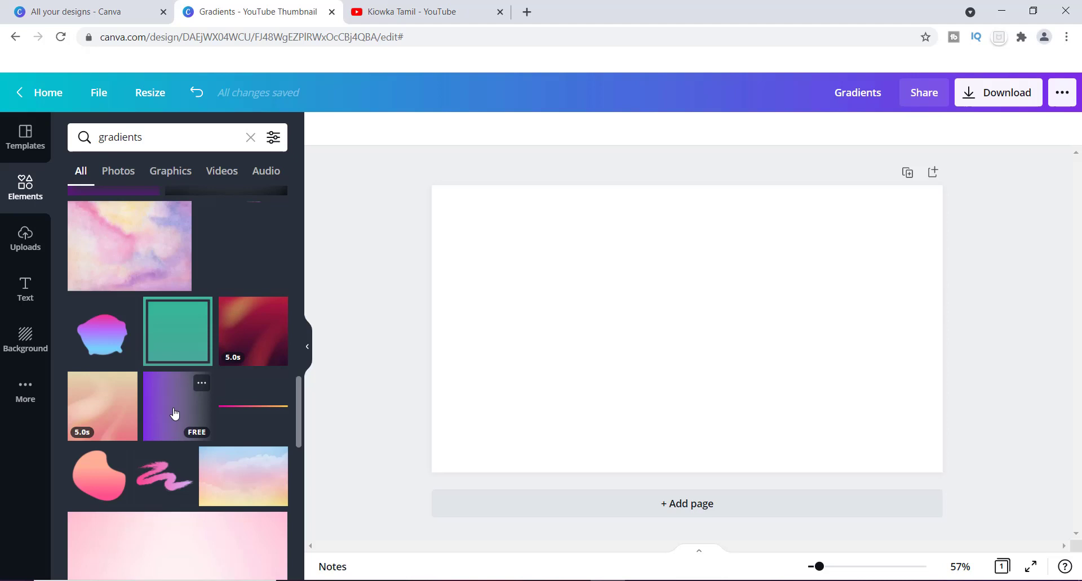
Drag the purple-to-white gradient tile onto the canvas near the page centre
{"action": "left_click_drag", "start_coordinate": [169, 402], "coordinate": [586, 283]}
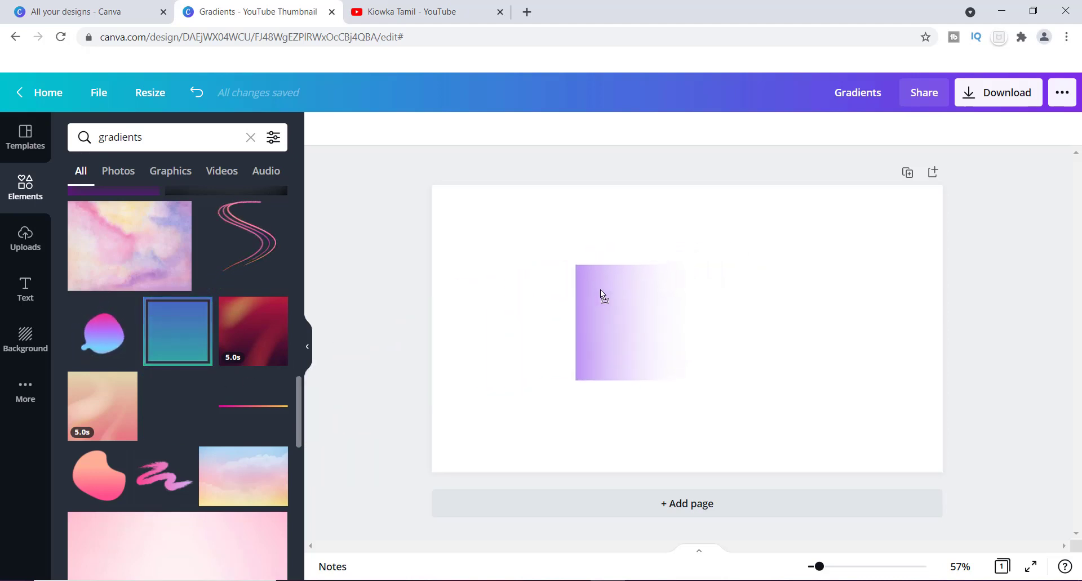
{"action": "left_click_drag", "start_coordinate": [586, 283], "coordinate": [608, 290]}
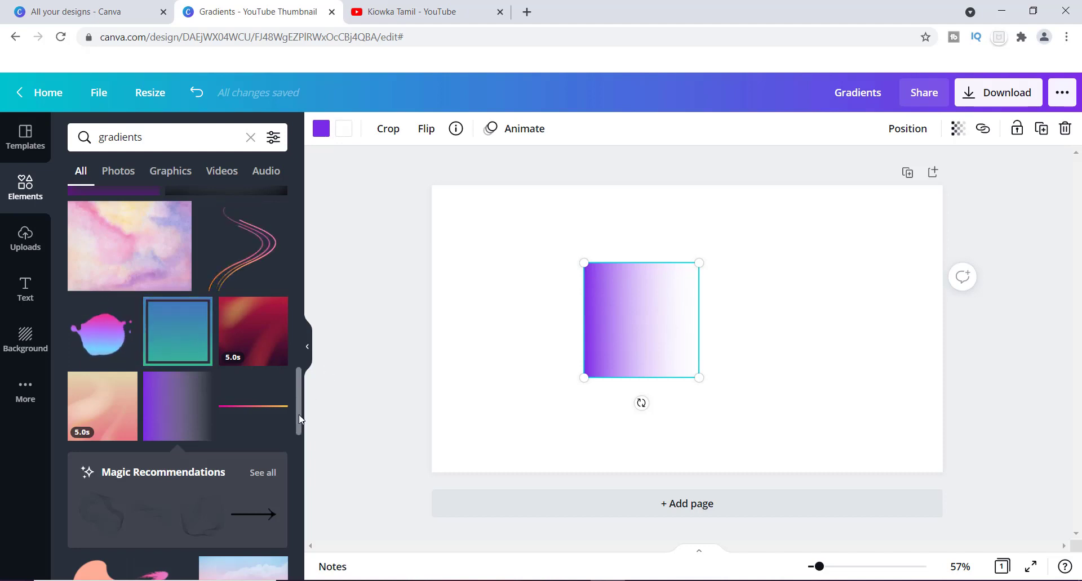
{"action": "mouse_move", "coordinate": [295, 414]}
{"action": "left_mouse_down"}
{"action": "mouse_move", "coordinate": [308, 361]}
{"action": "mouse_move", "coordinate": [296, 221]}
{"action": "left_mouse_up"}
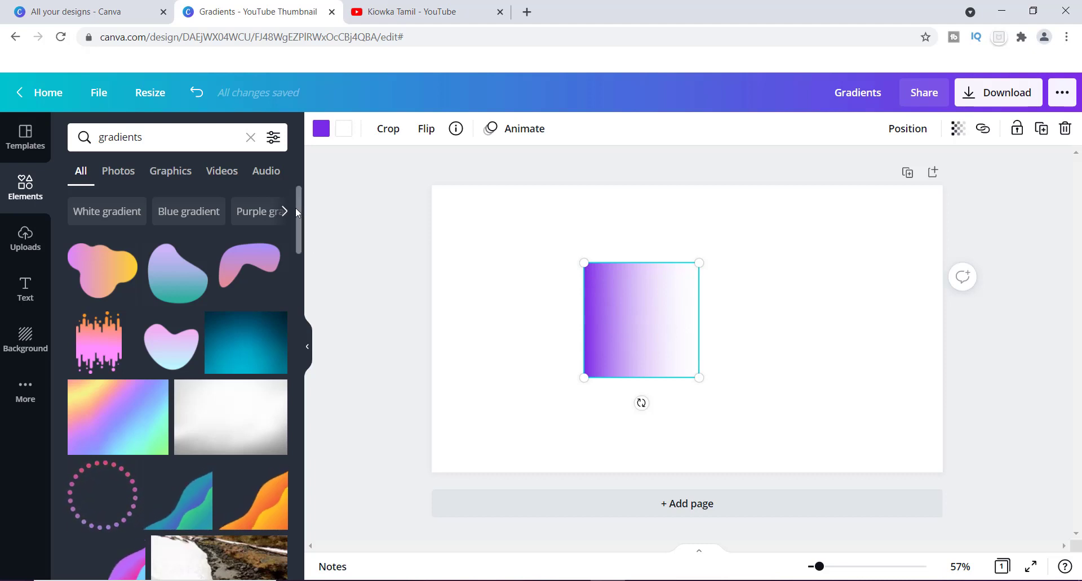
Add the blue-to-purple gradient rectangle and move it to the page's upper left
{"action": "left_click_drag", "start_coordinate": [296, 231], "coordinate": [294, 296]}
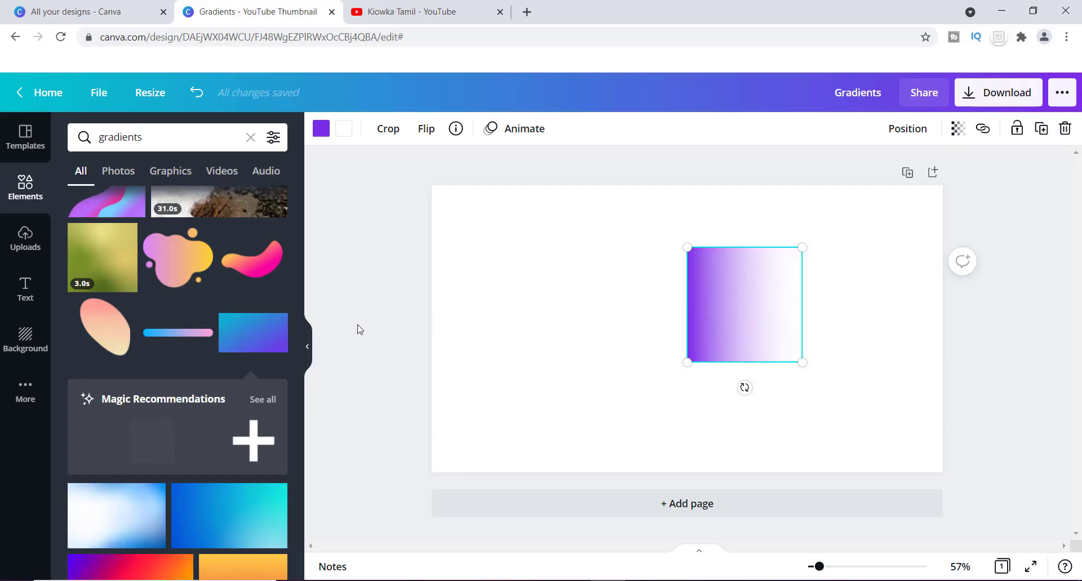
{"action": "left_click", "coordinate": [257, 343]}
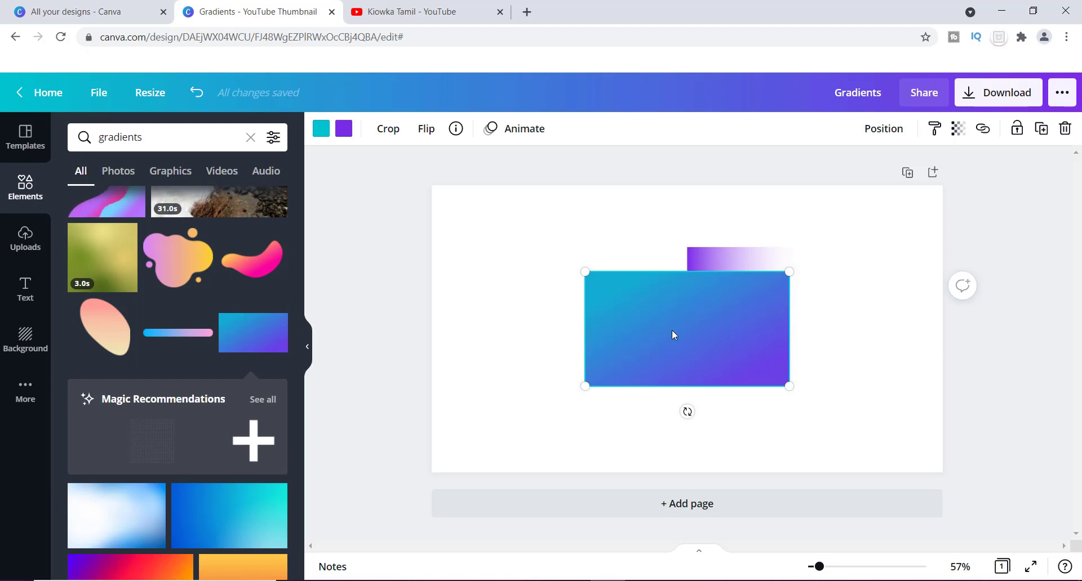
{"action": "left_click_drag", "start_coordinate": [672, 331], "coordinate": [534, 274]}
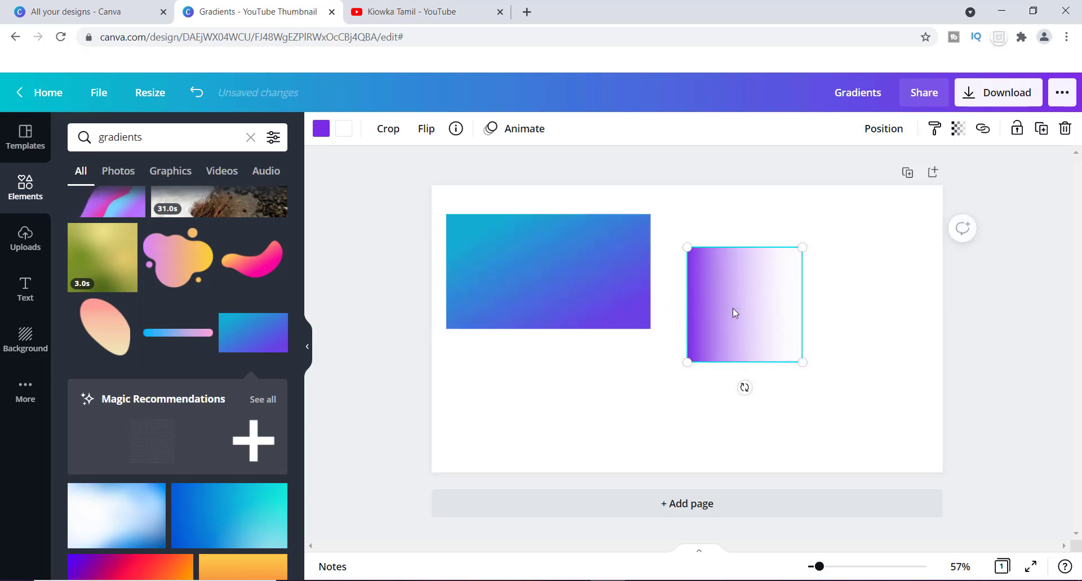
Shift the purple-white square right and down, and enlarge the blue-purple rectangle
{"action": "left_click_drag", "start_coordinate": [733, 309], "coordinate": [845, 347]}
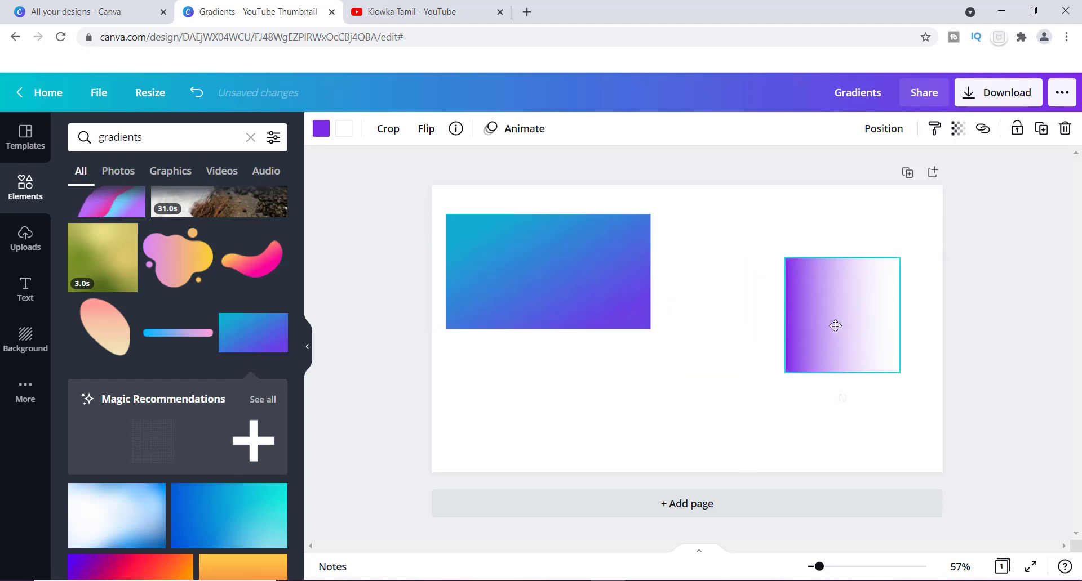
{"action": "left_click", "coordinate": [646, 321]}
{"action": "left_click_drag", "start_coordinate": [649, 328], "coordinate": [703, 358]}
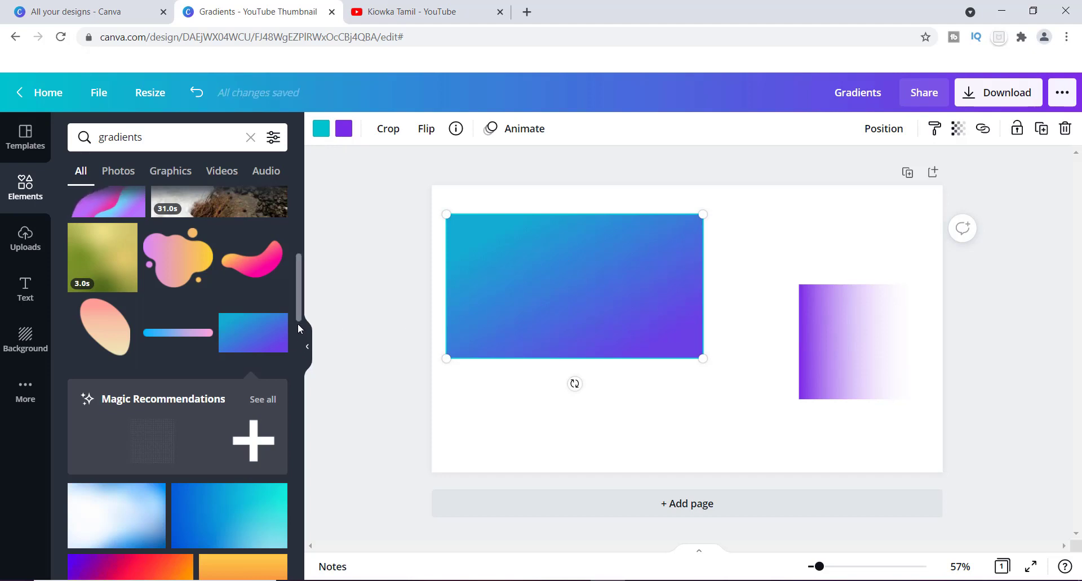
Move the purple-to-white square up and left, beside the blue-purple rectangle
{"action": "scroll", "coordinate": [313, 361], "scroll_direction": "down", "scroll_amount": 5}
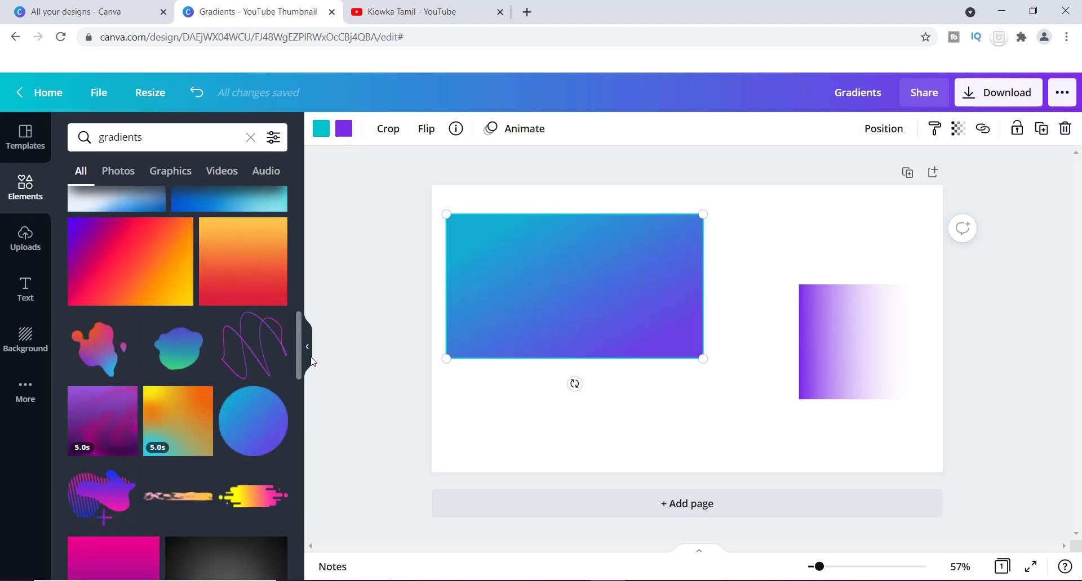
{"action": "scroll", "coordinate": [314, 338], "scroll_direction": "up", "scroll_amount": 2}
{"action": "scroll", "coordinate": [314, 338], "scroll_direction": "up", "scroll_amount": 3}
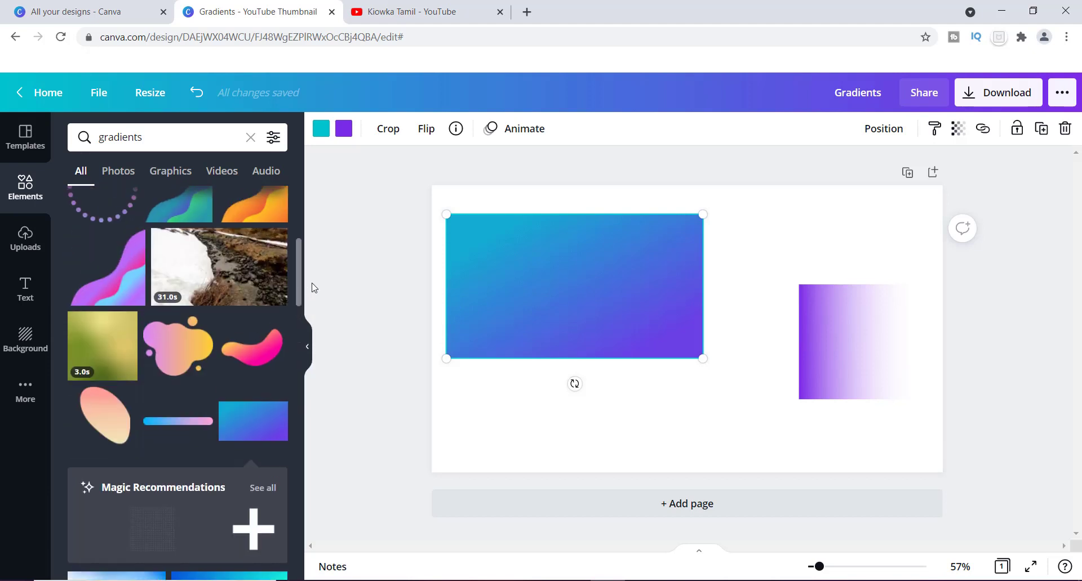
{"action": "scroll", "coordinate": [311, 285], "scroll_direction": "up", "scroll_amount": 3}
{"action": "scroll", "coordinate": [311, 258], "scroll_direction": "up", "scroll_amount": 2}
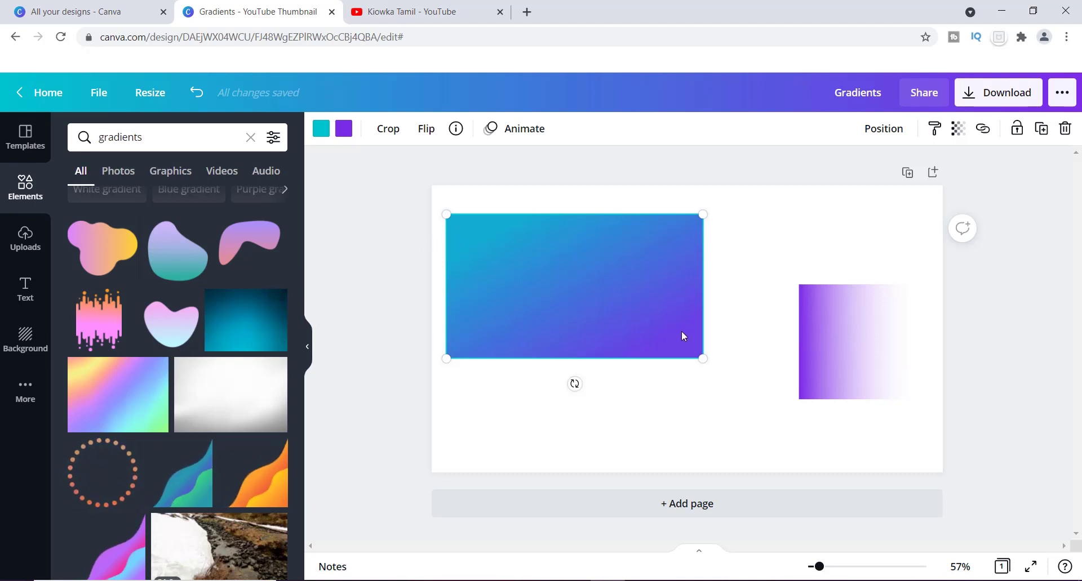
{"action": "left_click_drag", "start_coordinate": [819, 353], "coordinate": [775, 307]}
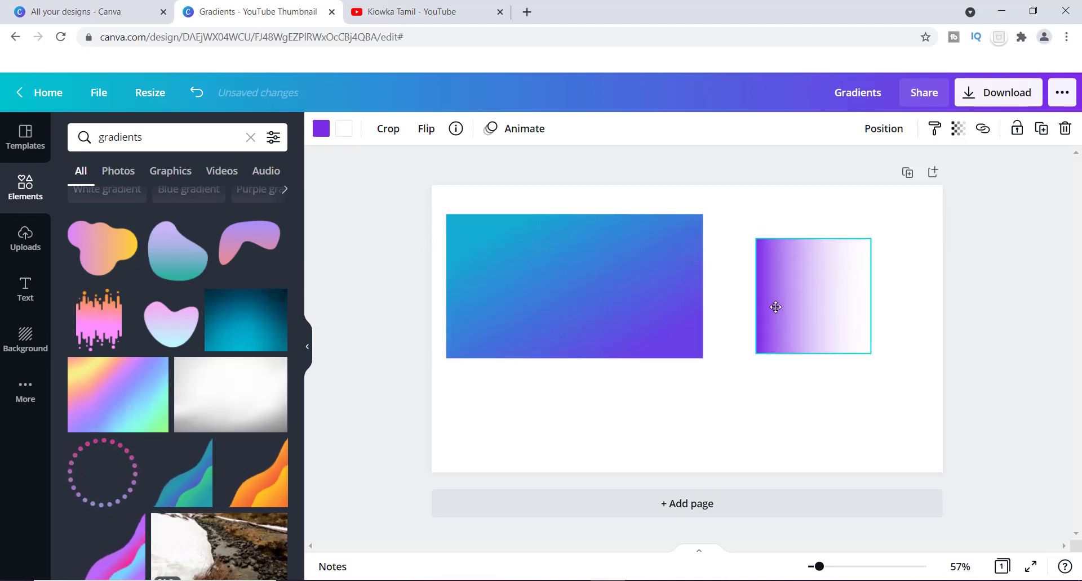